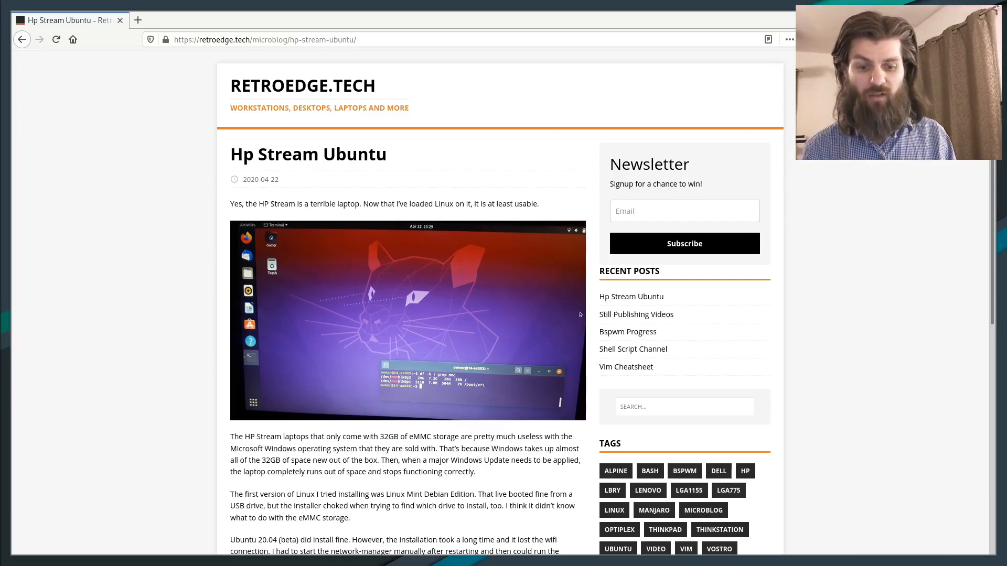
scroll(151, 295, down, 1)
scroll(151, 295, up, 1)
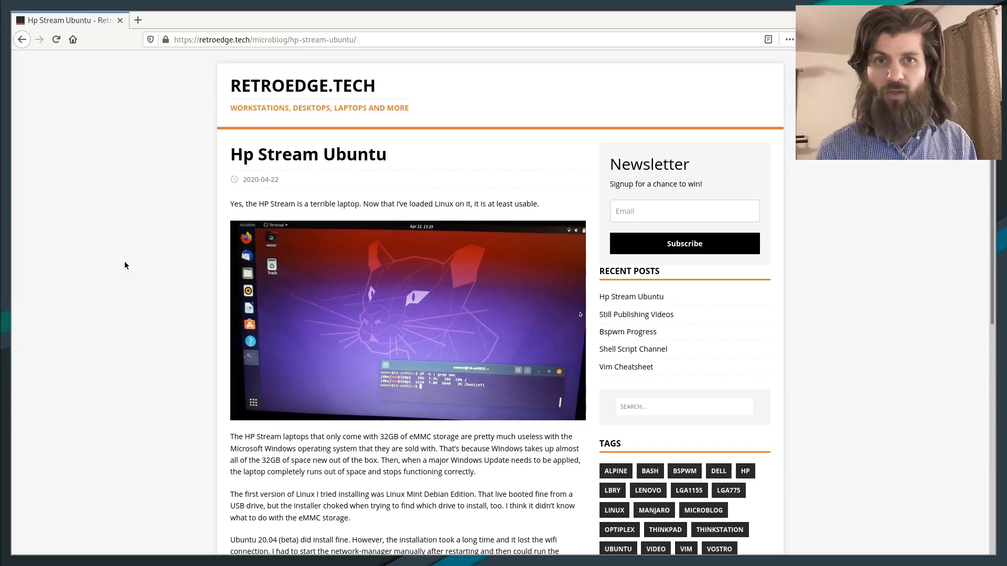
scroll(401, 268, down, 2)
scroll(401, 268, down, 1)
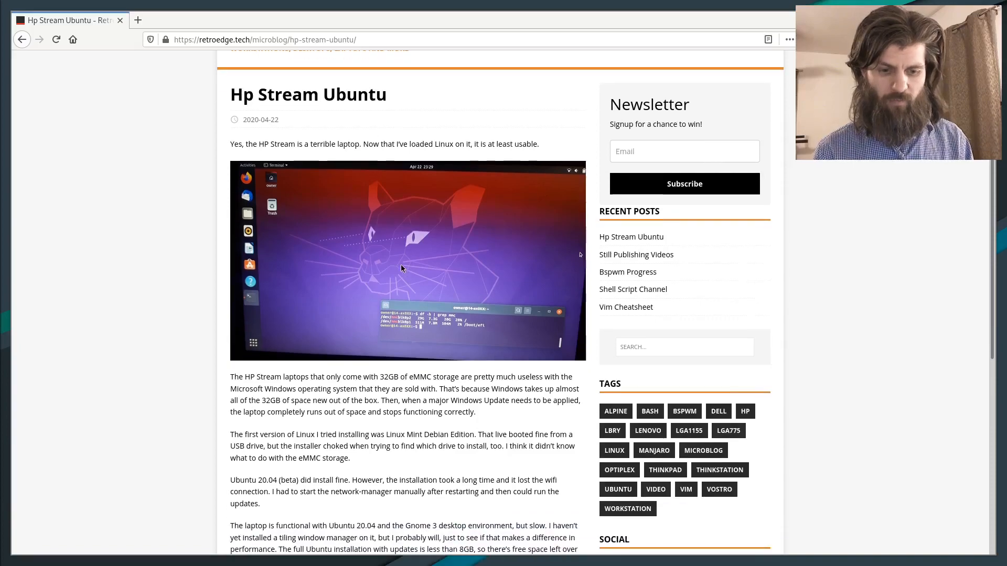
View the post's Ubuntu desktop photo on its own at full size via View Image
right_click(400, 264)
click(420, 275)
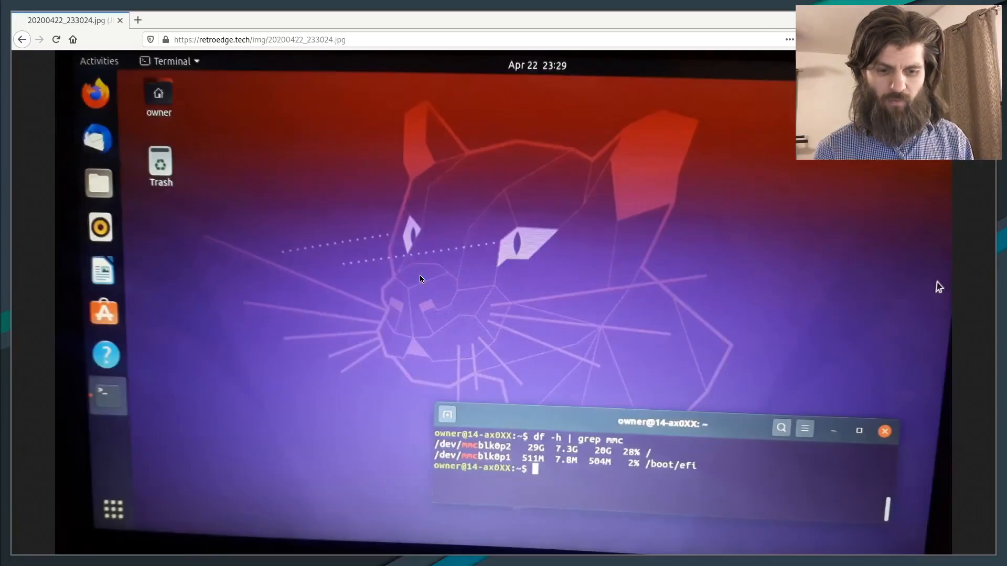